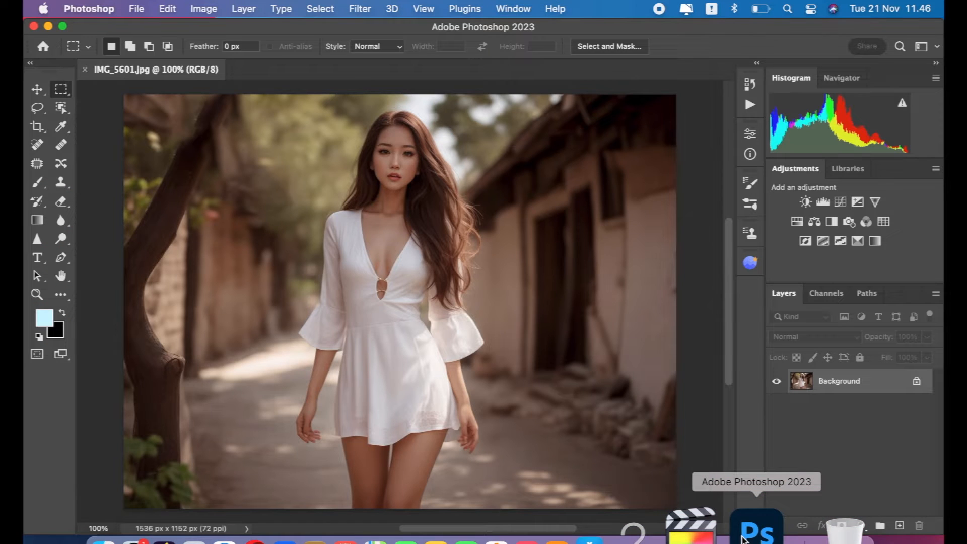
Step: Duplicate the Background layer and open the Camera Raw filter on the copy
left_click(35, 90)
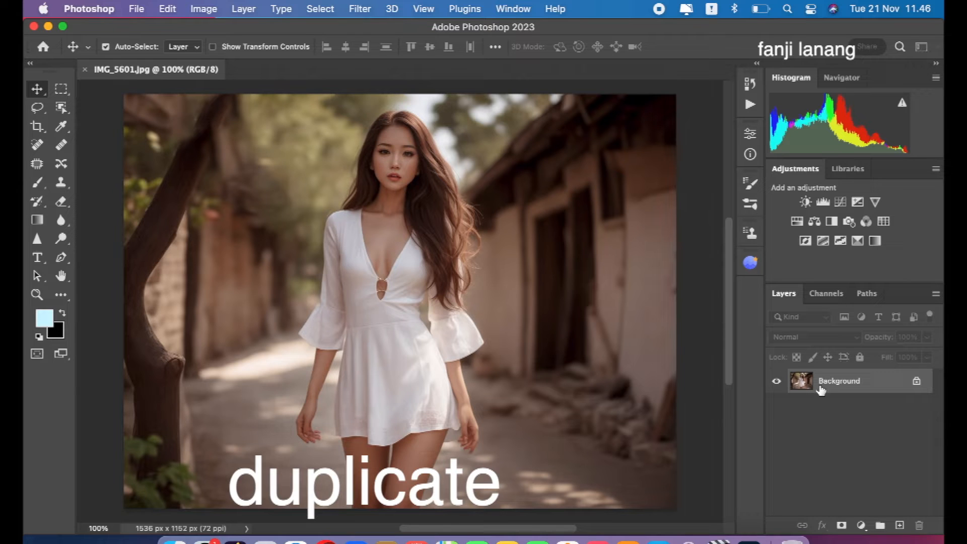
left_click_drag(865, 391, 899, 525)
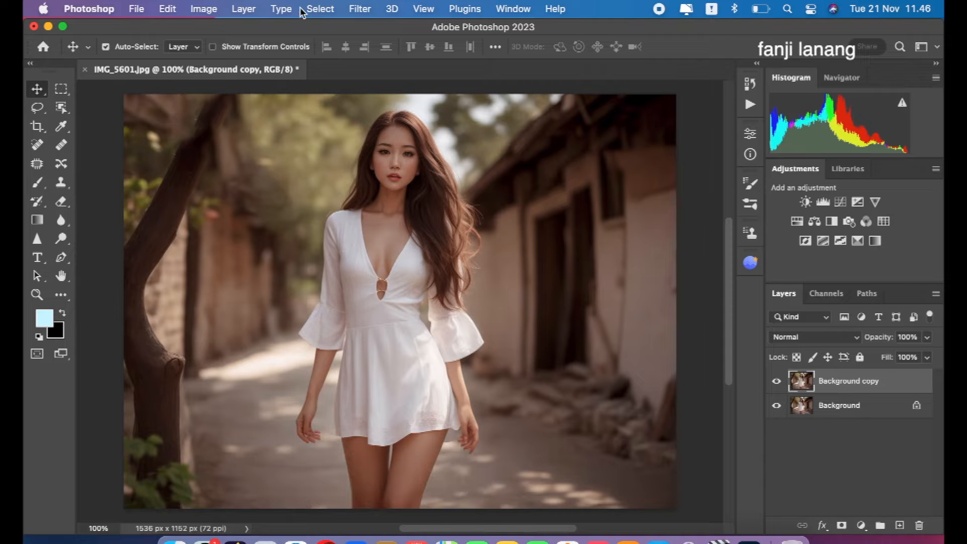
left_click(366, 10)
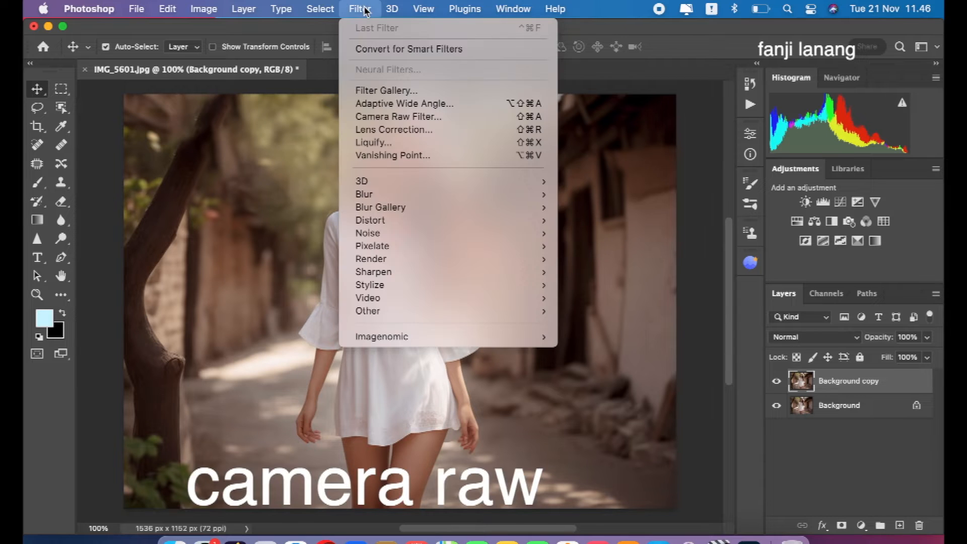
left_click(405, 116)
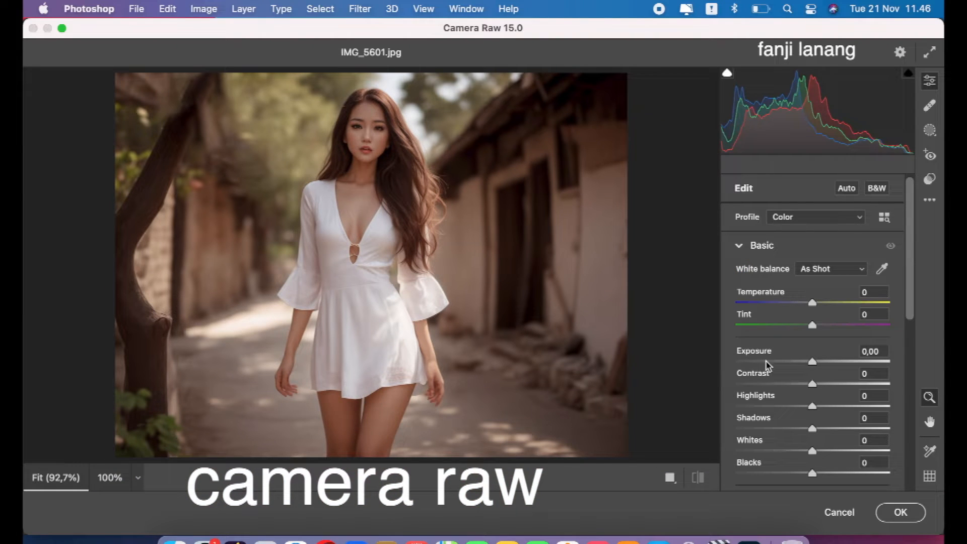
Step: In the Basic adjustments, set Temperature to +5, Contrast to +10, Highlights to -30, Shadows to +35 and Clarity to +10
left_click_drag(811, 303, 816, 311)
left_click_drag(816, 392, 820, 389)
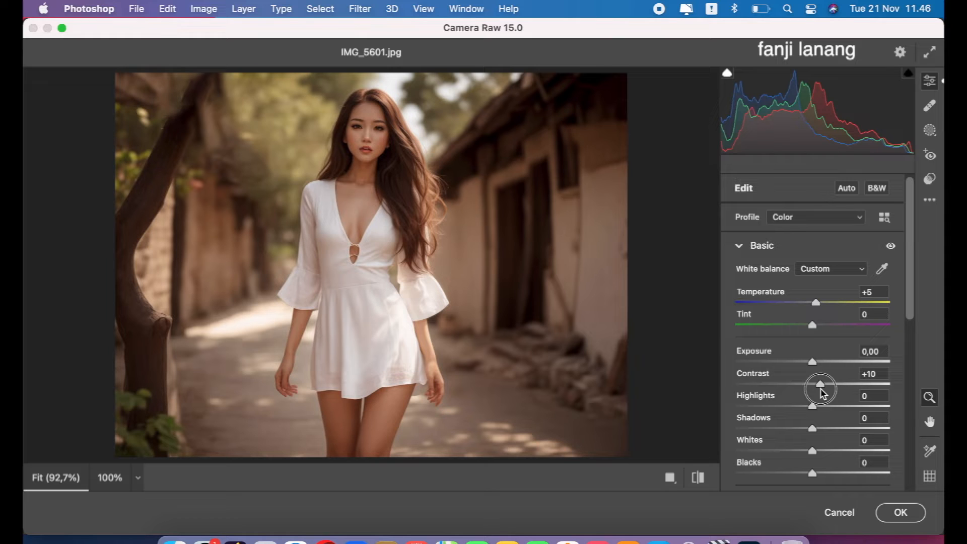
left_click(790, 405)
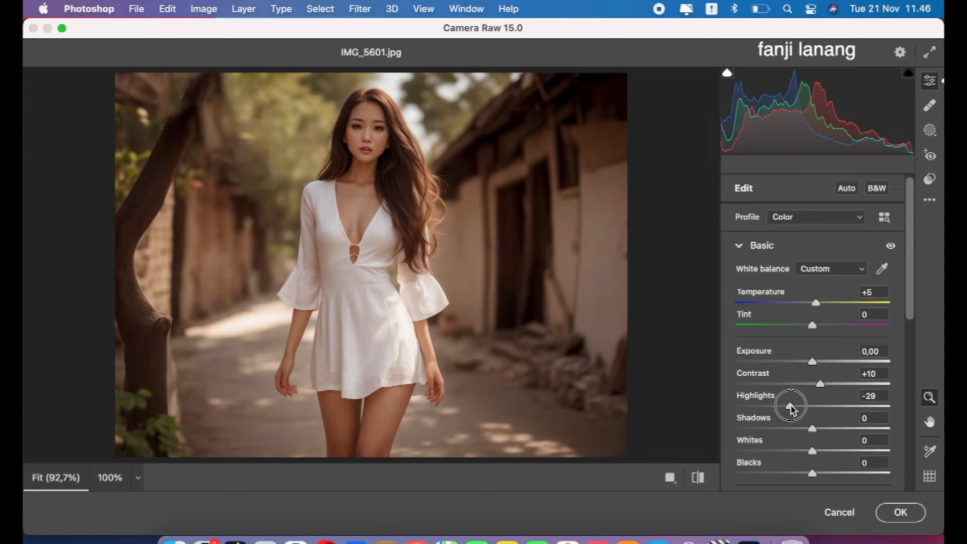
left_click_drag(790, 406, 840, 434)
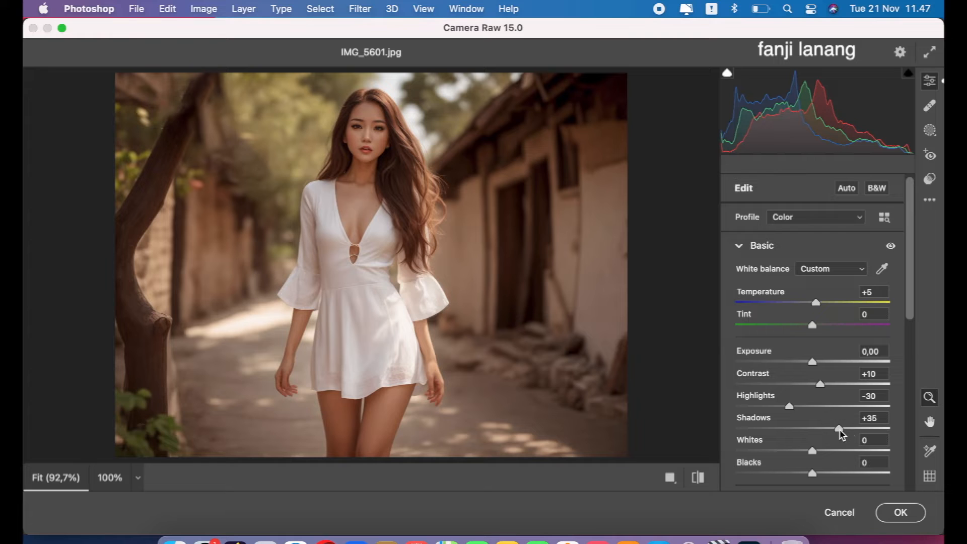
left_click_drag(912, 309, 908, 348)
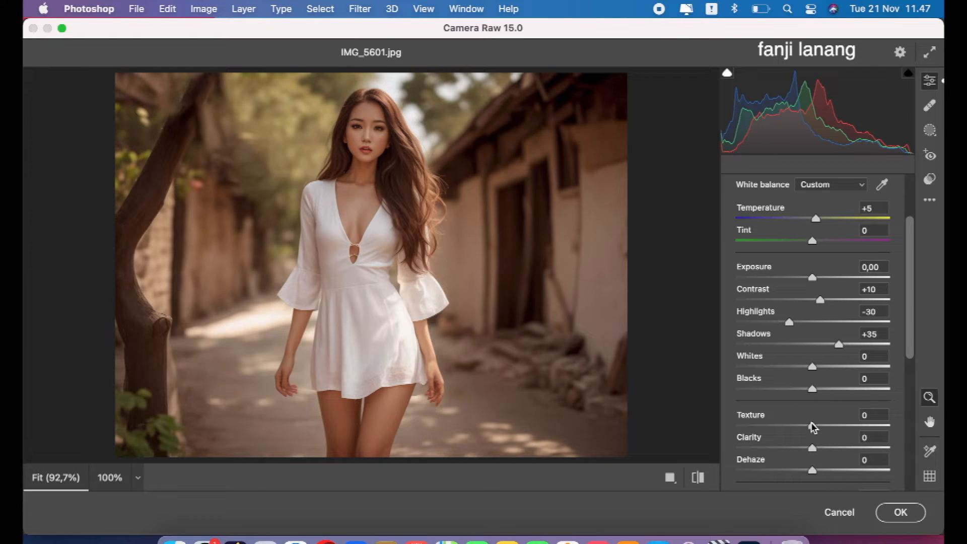
left_click_drag(817, 450, 822, 453)
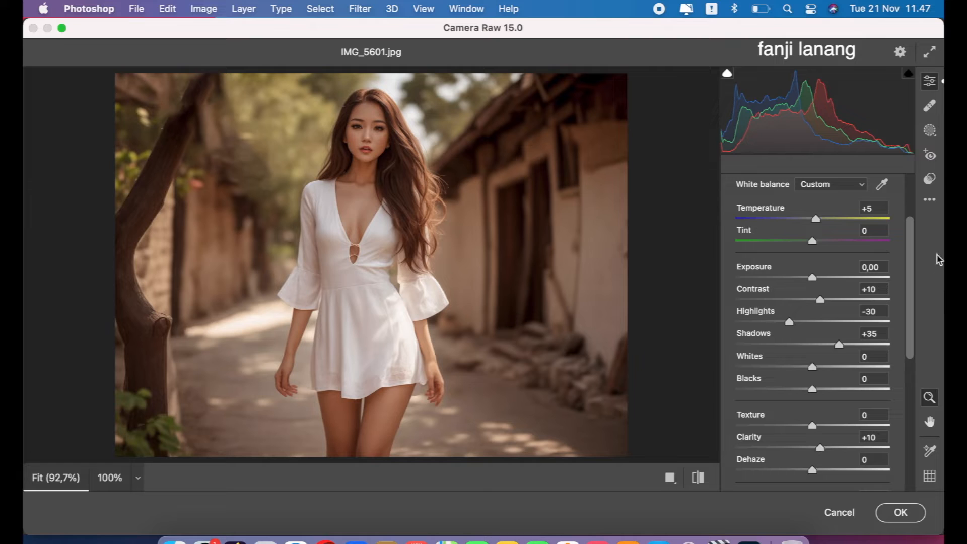
scroll(798, 246, "up", 3)
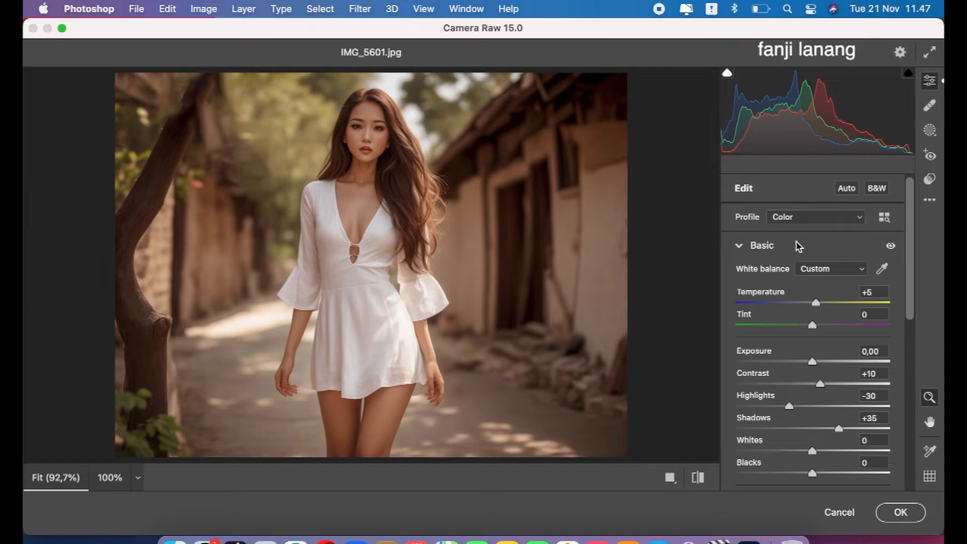
left_click(739, 247)
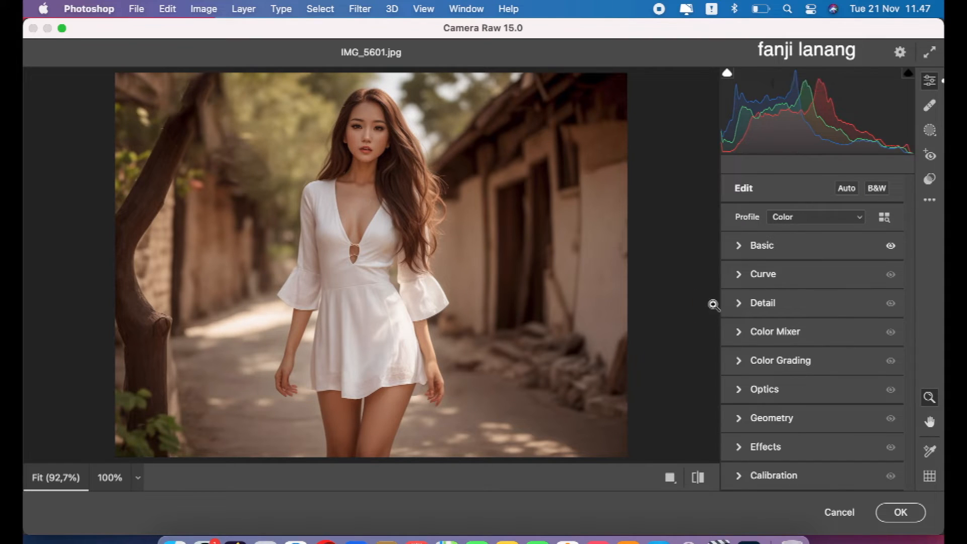
Step: Shape the point curve by raising the black point, slightly lowering the shadows and anchoring the midtones at input 130, output 130
left_click(739, 275)
left_click(784, 210)
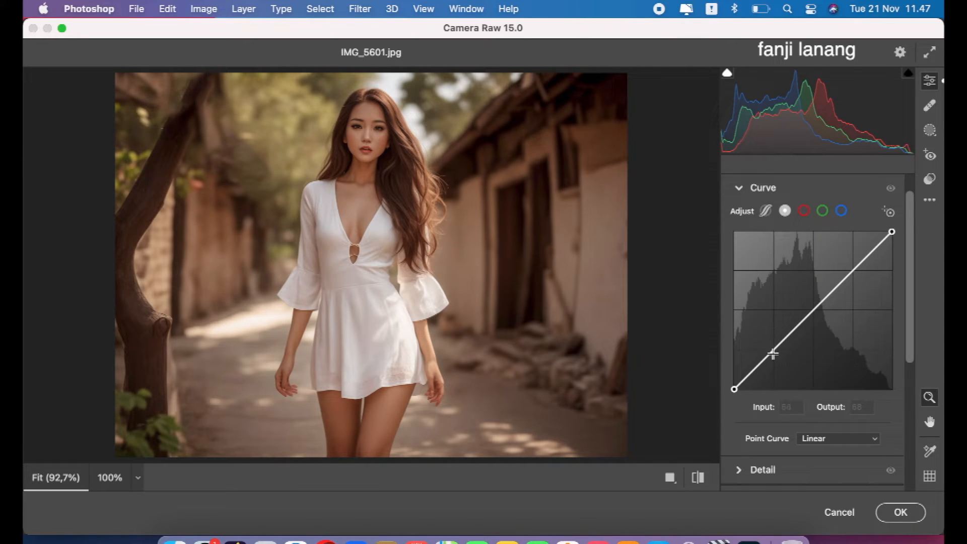
left_click_drag(773, 353, 773, 356)
left_click_drag(733, 389, 733, 381)
left_click_drag(813, 308, 814, 308)
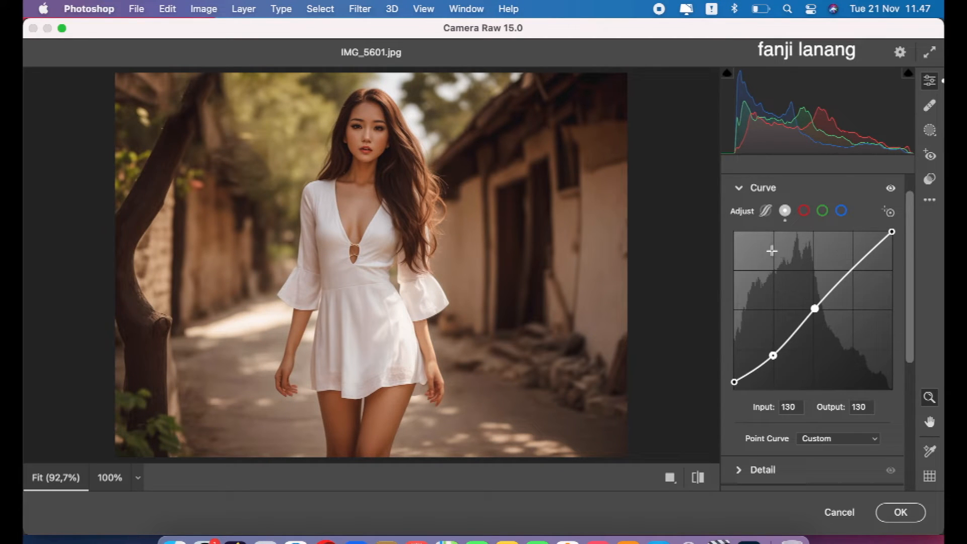
left_click(740, 190)
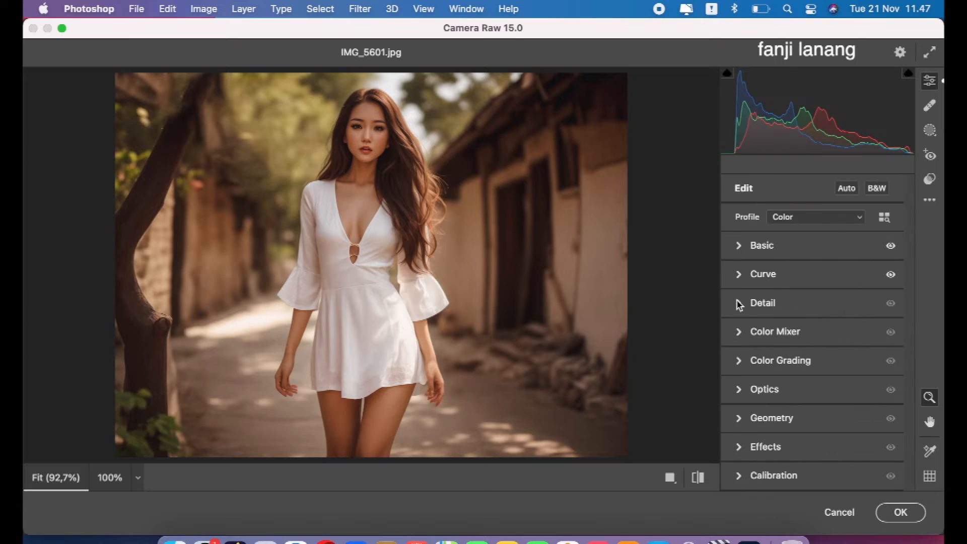
Step: In the Color Mixer, lower the Yellows hue slightly and set the Yellows and Greens saturation to -100
left_click(743, 335)
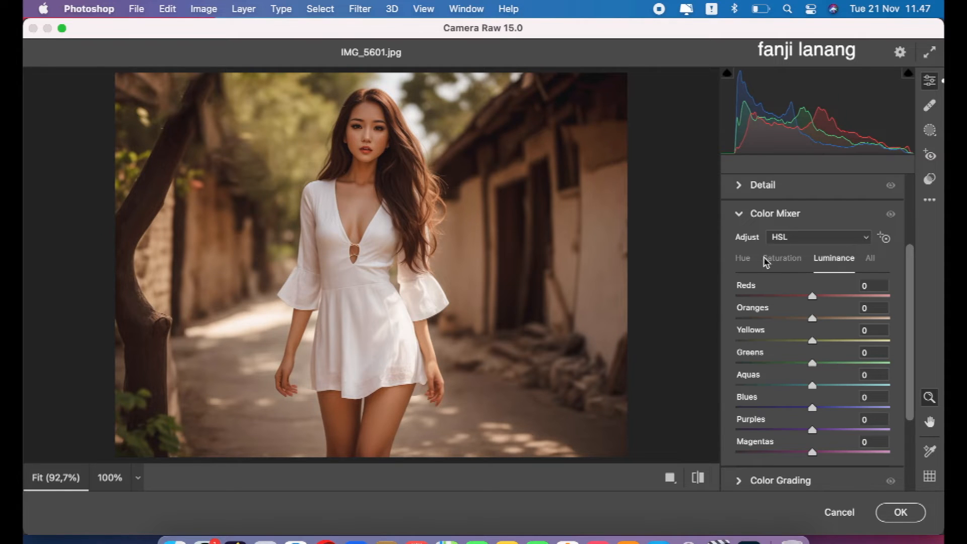
left_click(745, 260)
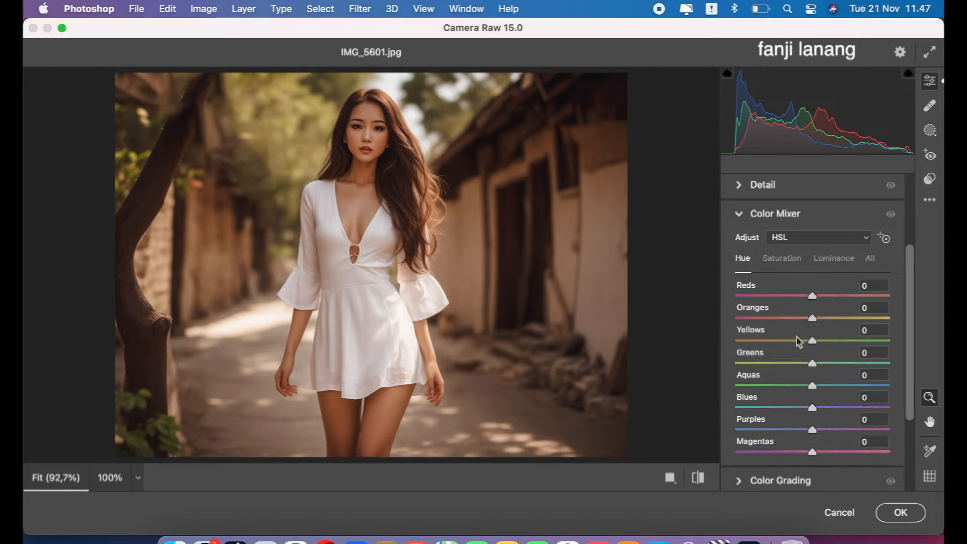
left_click_drag(810, 341, 803, 410)
left_click(791, 261)
left_click_drag(801, 341, 683, 357)
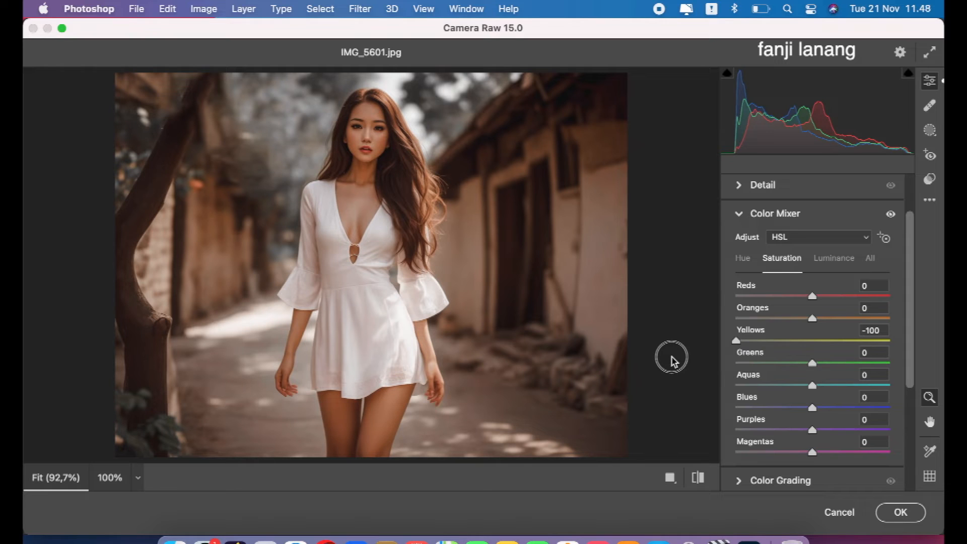
left_click_drag(785, 364, 695, 371)
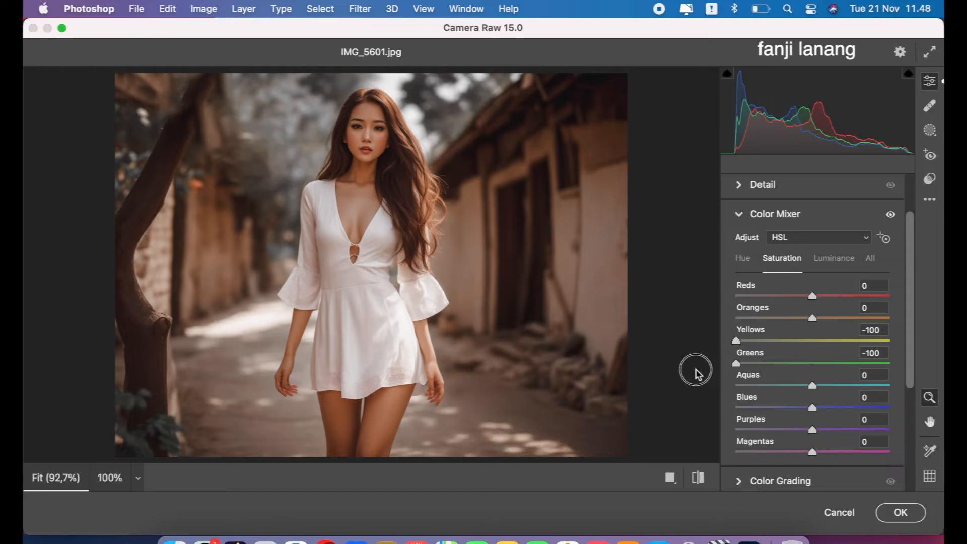
Step: Set the Oranges luminance to +15 in the Color Mixer
left_click(834, 258)
left_click(821, 319)
left_click_drag(821, 322, 825, 330)
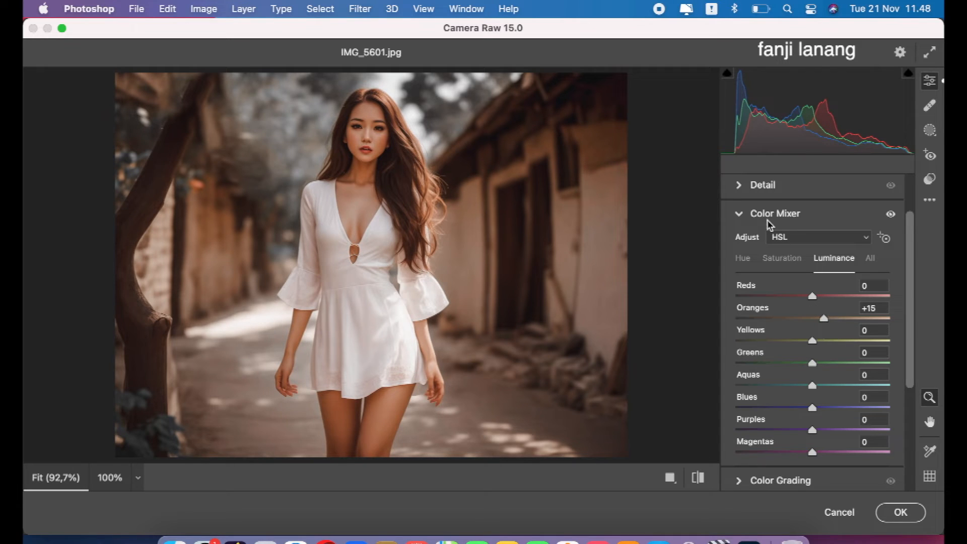
left_click(749, 213)
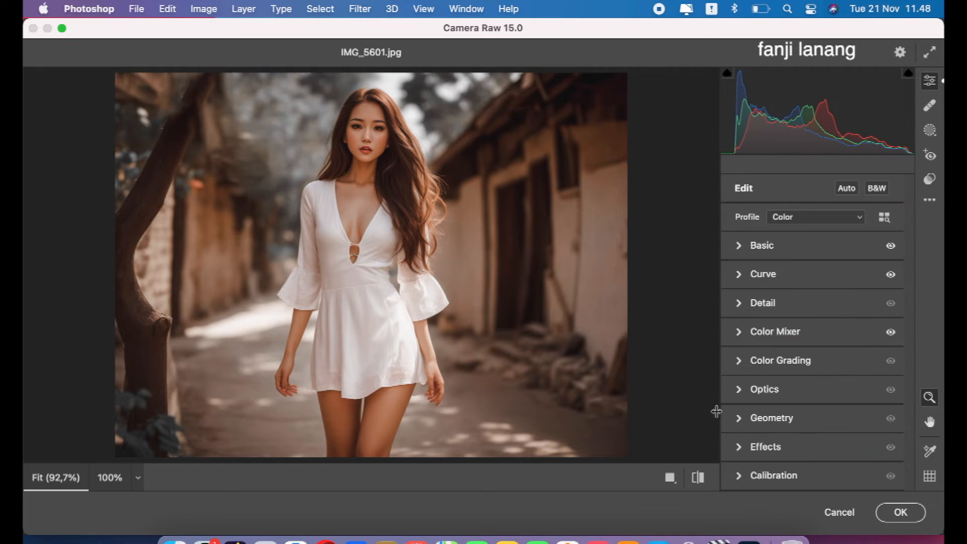
Step: Color grade the midtones with Hue 36 and Saturation 10
left_click(737, 365)
left_click(806, 210)
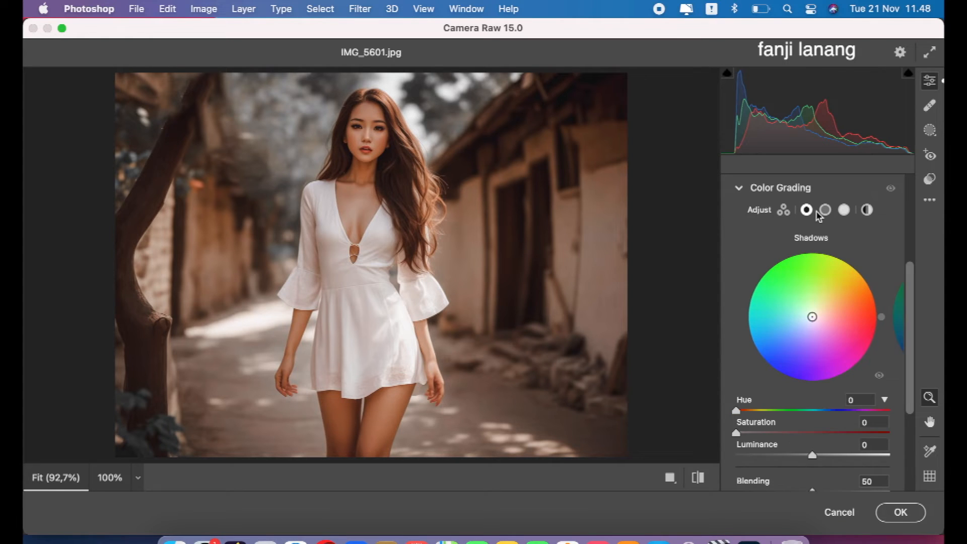
left_click(824, 210)
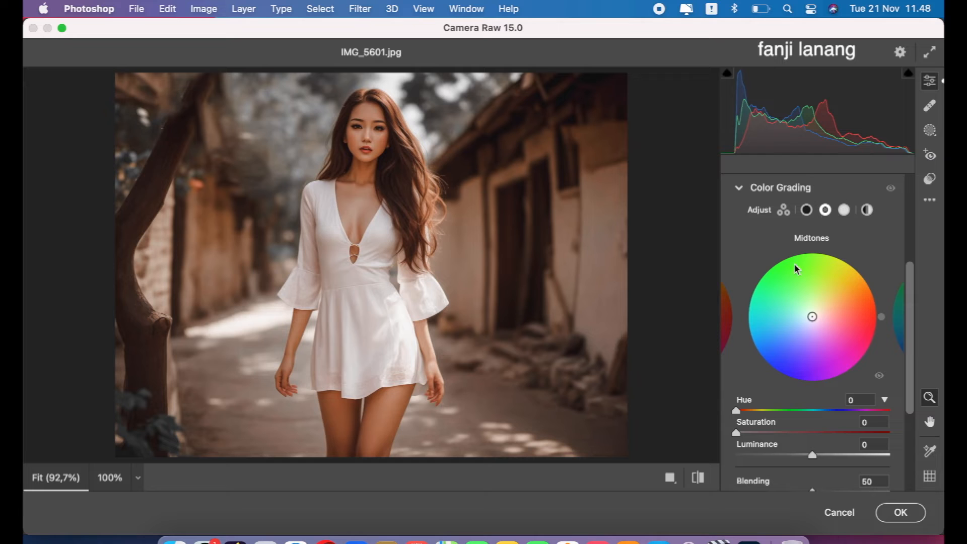
left_click(751, 411)
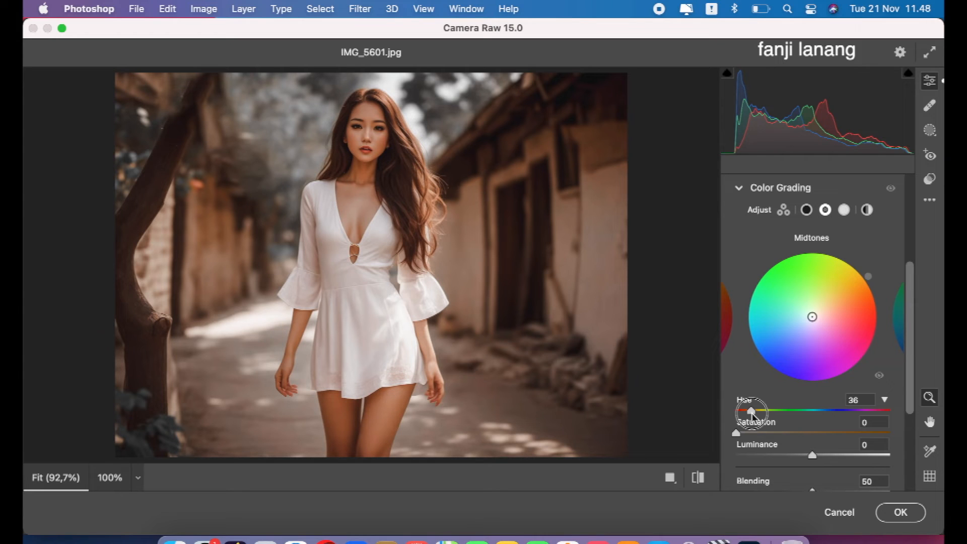
left_click_drag(745, 430, 751, 436)
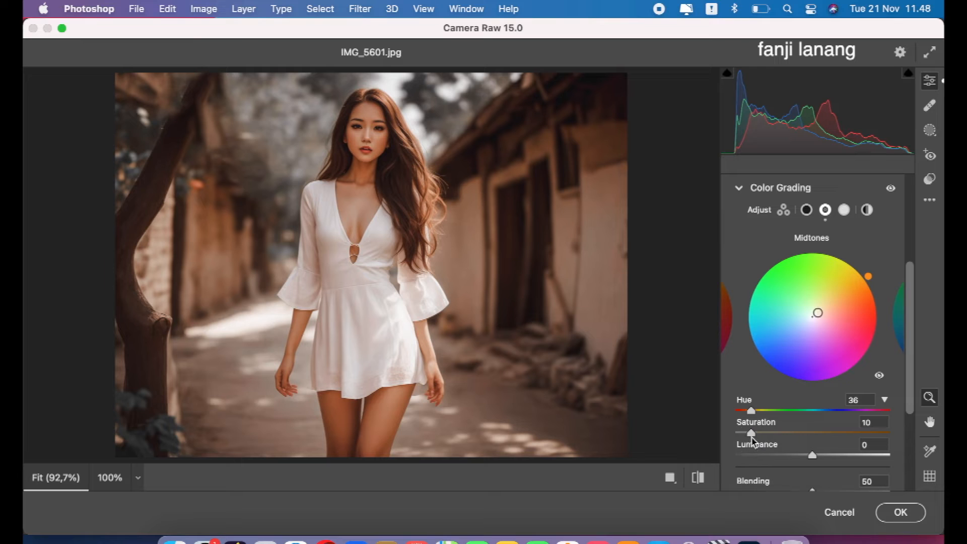
left_click(740, 188)
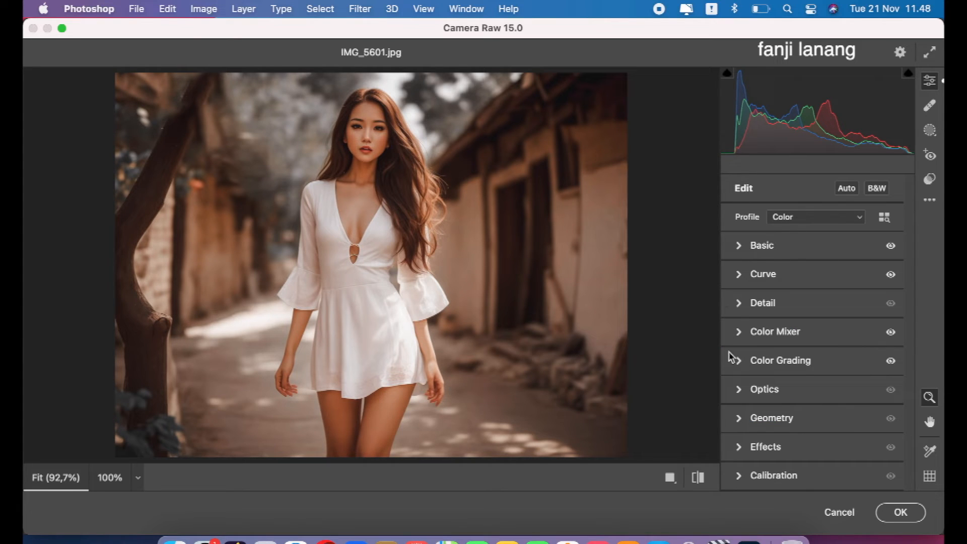
Step: Darken the photo's corners with an Optics Vignette of about -41
left_click(737, 389)
left_click(784, 252)
left_click_drag(784, 254, 782, 265)
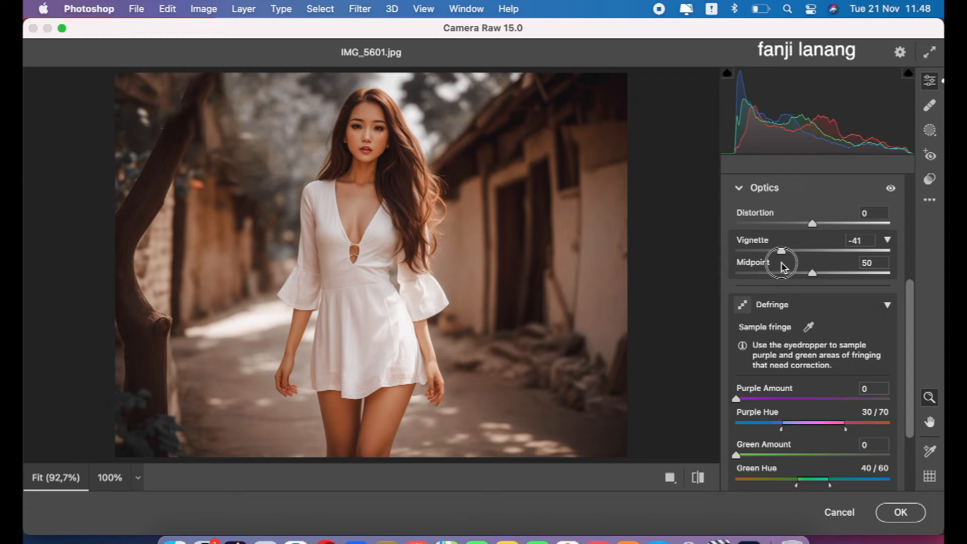
left_click(739, 188)
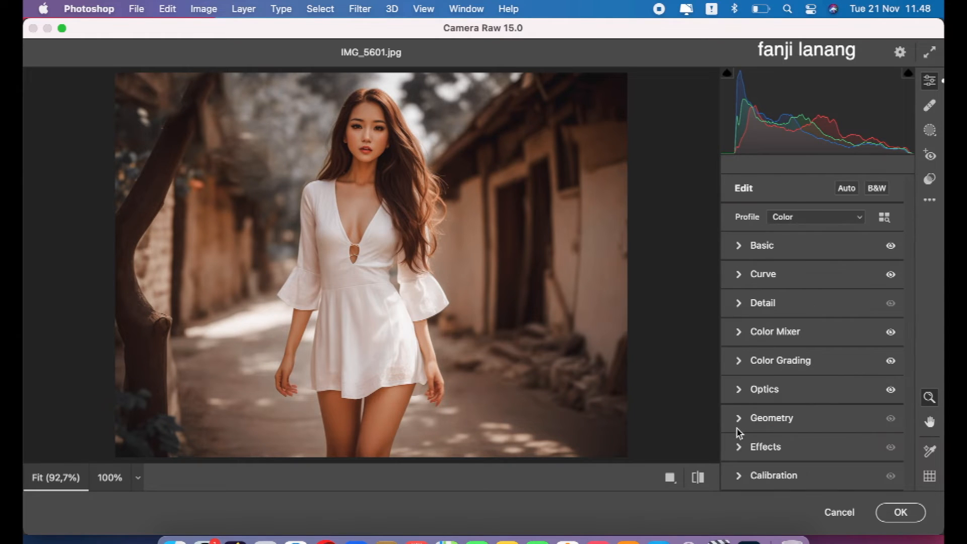
Step: Calibrate the primaries: Red hue +20 and saturation -10, Green hue +20 and saturation -20, Blue hue -15
left_click(739, 475)
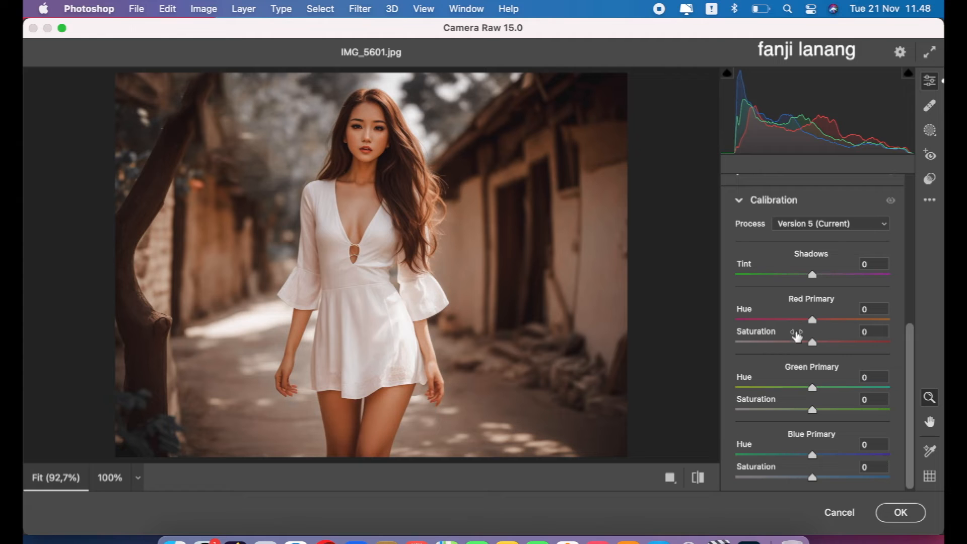
left_click(831, 320)
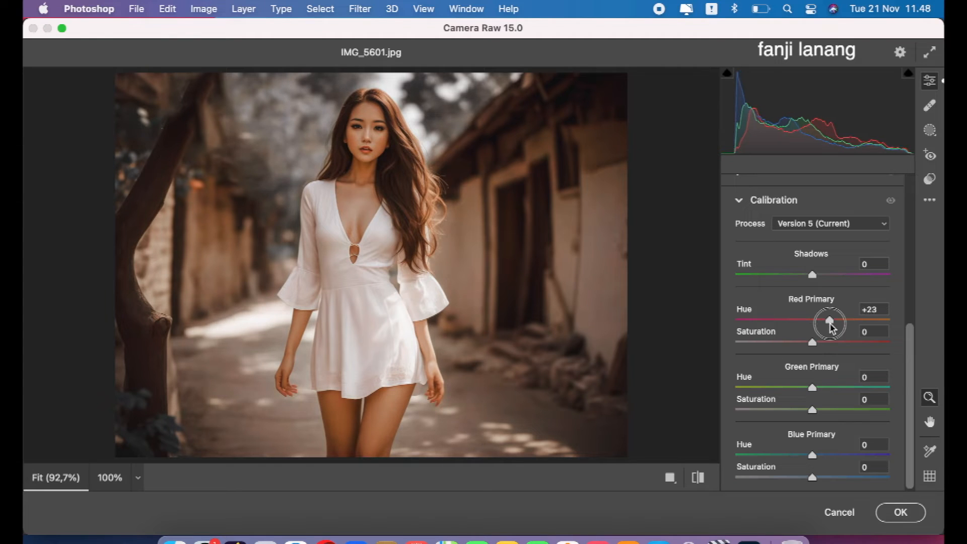
left_click_drag(830, 324, 826, 334)
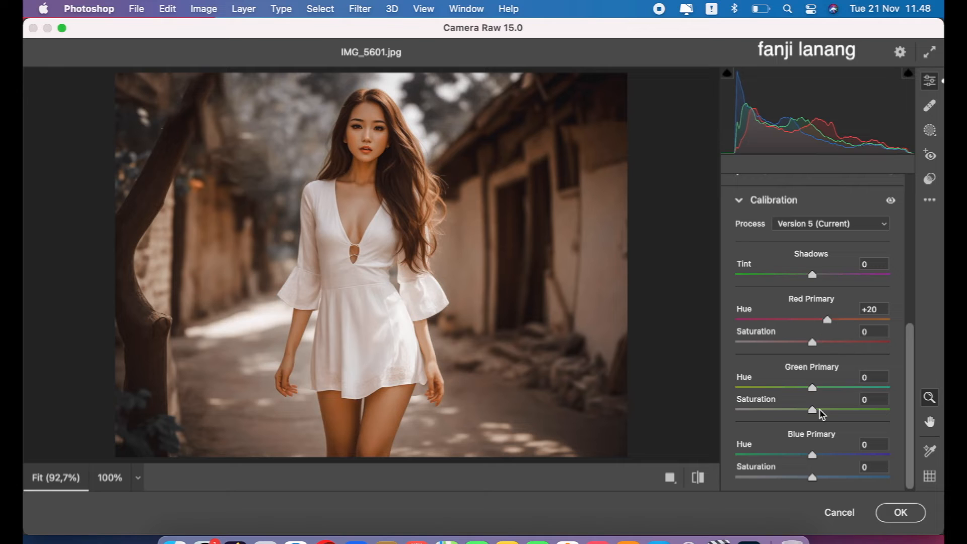
left_click_drag(812, 455, 801, 460)
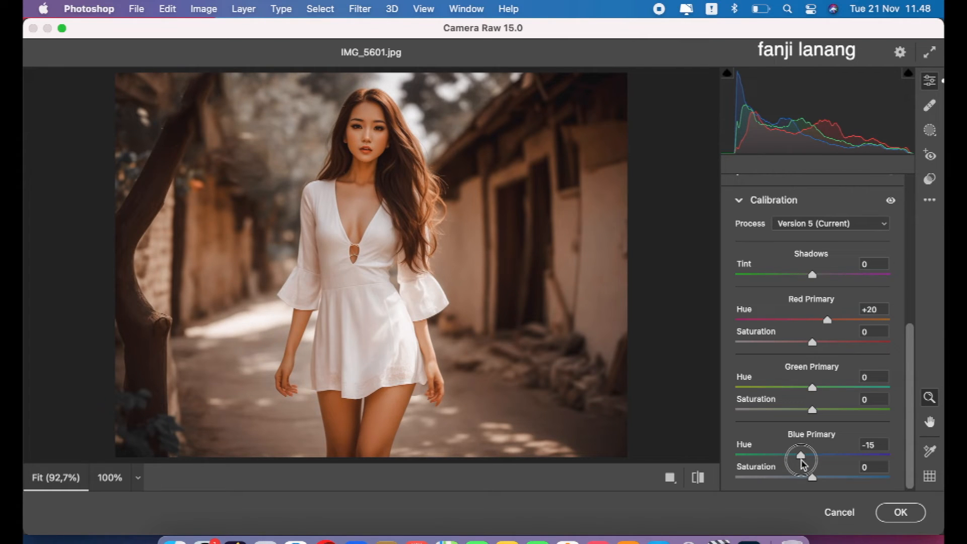
mouse_move(811, 387)
left_mouse_down()
mouse_move(857, 391)
mouse_move(808, 397)
left_mouse_up()
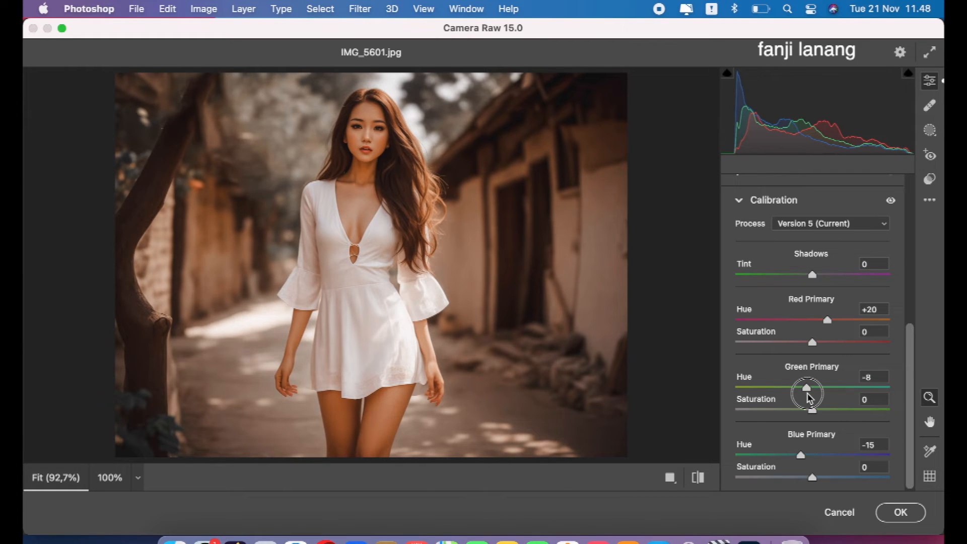
mouse_move(807, 398)
left_mouse_down()
mouse_move(830, 398)
mouse_move(828, 407)
mouse_move(799, 414)
left_mouse_up()
left_click_drag(802, 344, 805, 362)
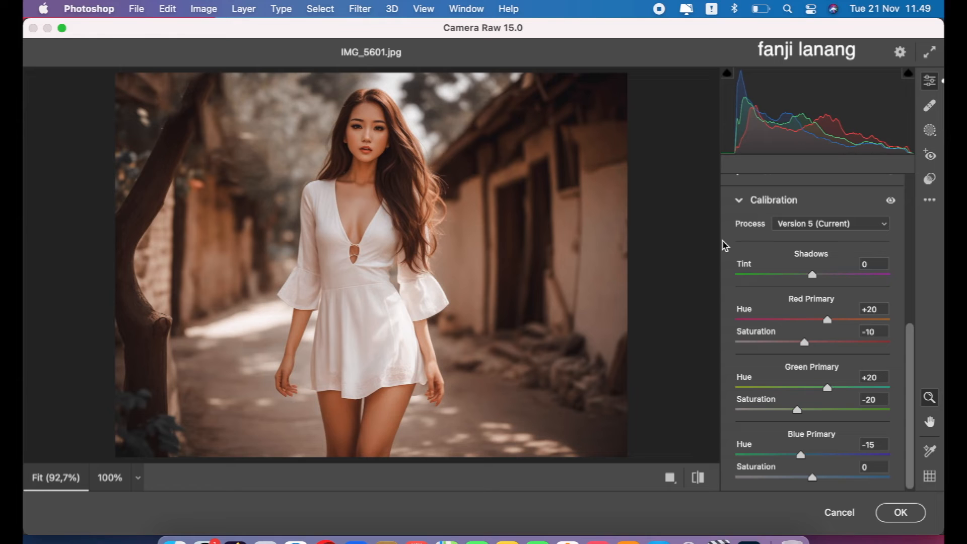
Step: Compare the edited photo with the original by switching between the before and after views
left_click(698, 478)
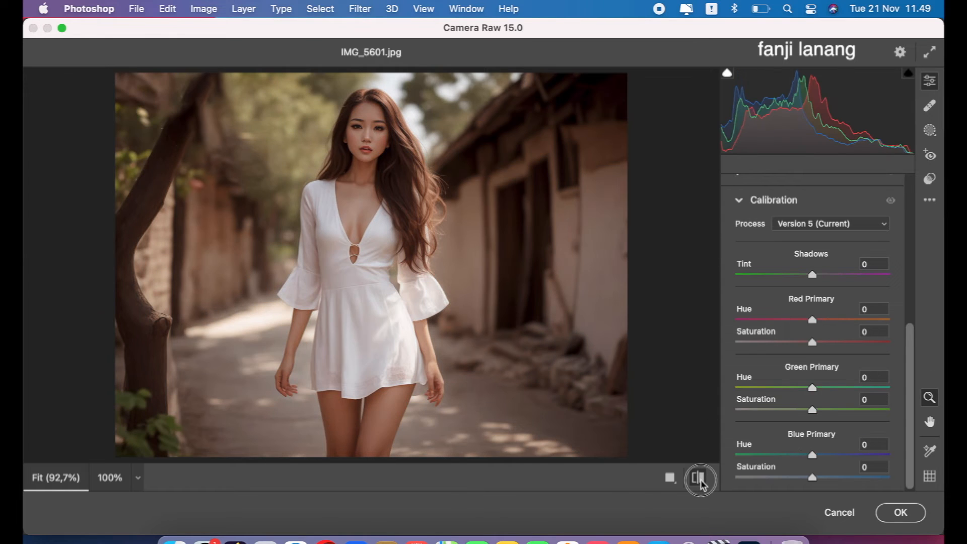
left_click(698, 478)
left_click(700, 480)
left_click(700, 481)
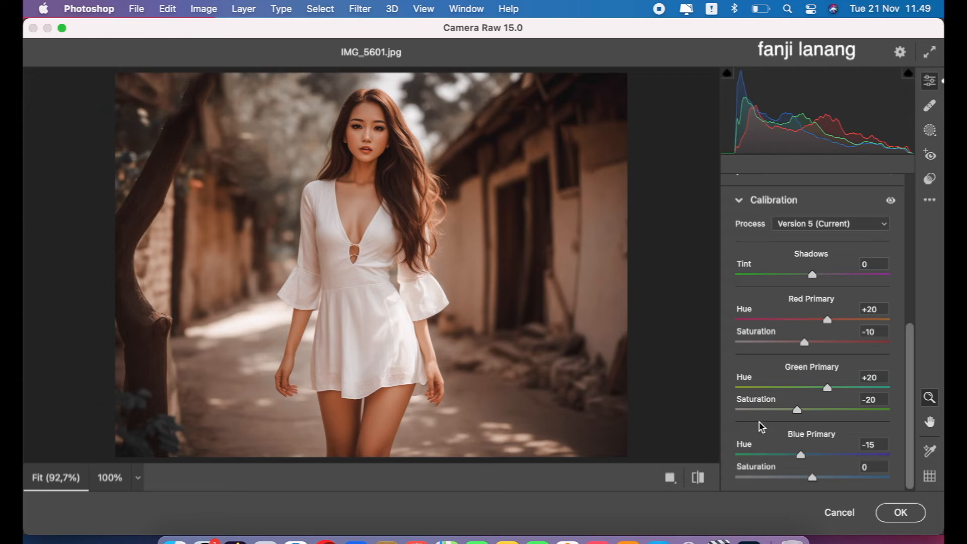
Step: Set the Green Primary hue to +30 and the Blue Primary hue to -10, and apply the Camera Raw filter
left_click(837, 389)
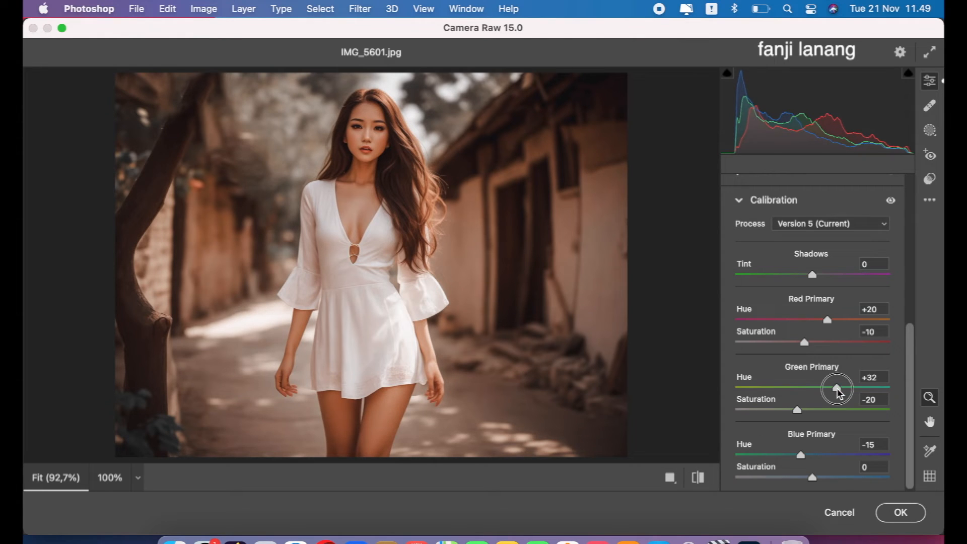
left_click_drag(837, 389, 834, 390)
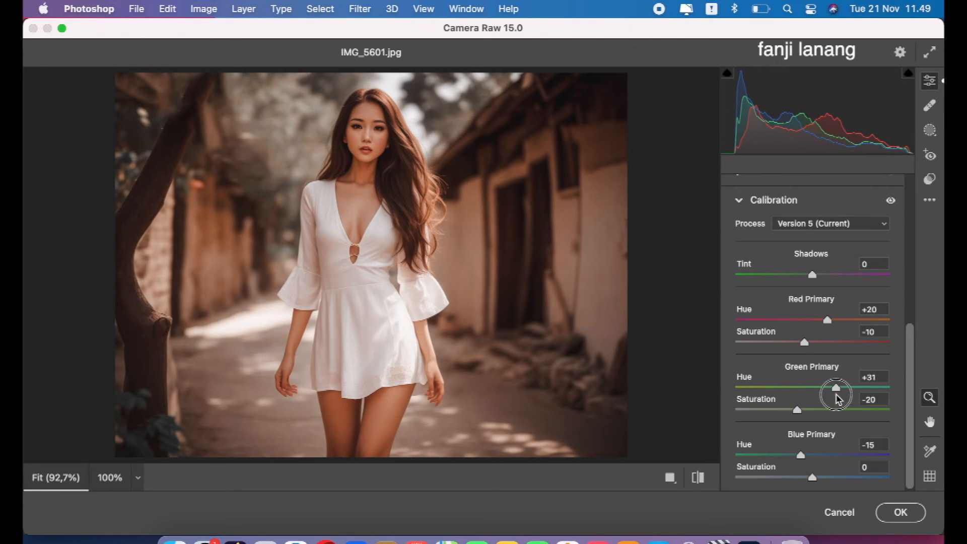
left_click_drag(802, 456, 808, 472)
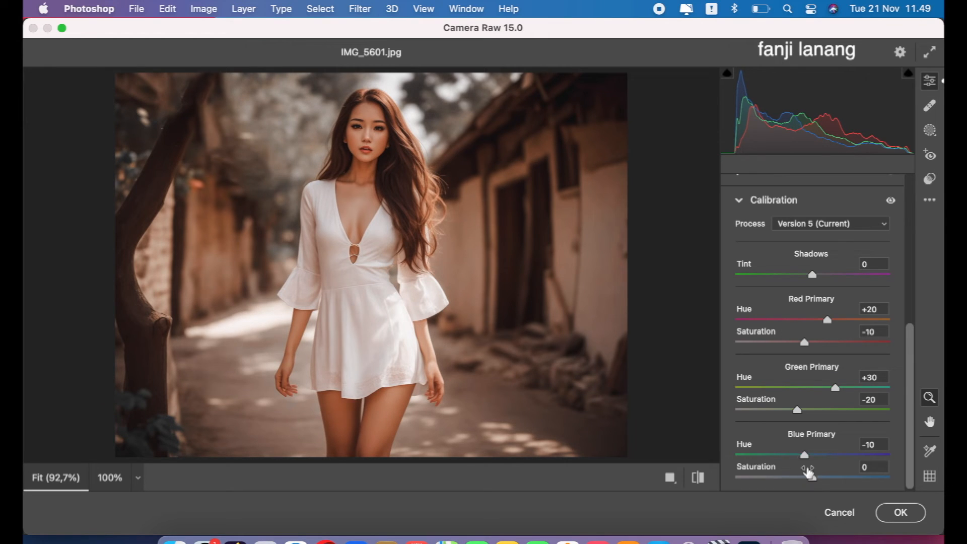
left_click(900, 512)
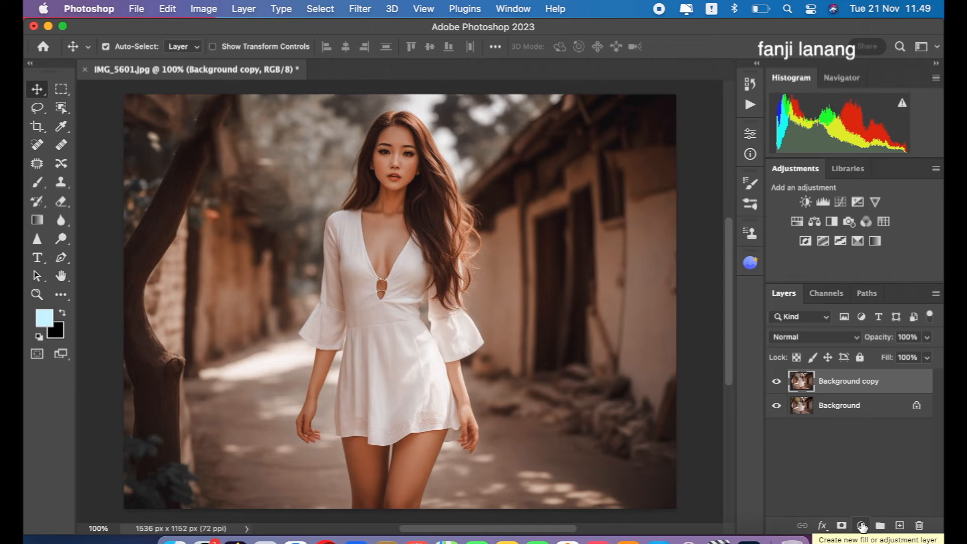
Step: Add a new empty layer above the graded copy and confirm light blue #cdf5ff as the foreground color
left_click(900, 525)
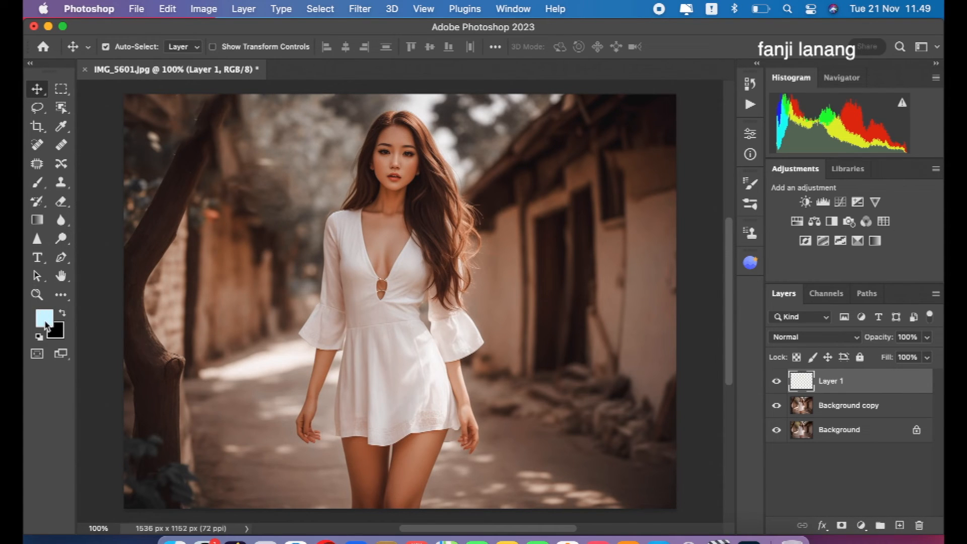
left_click(45, 322)
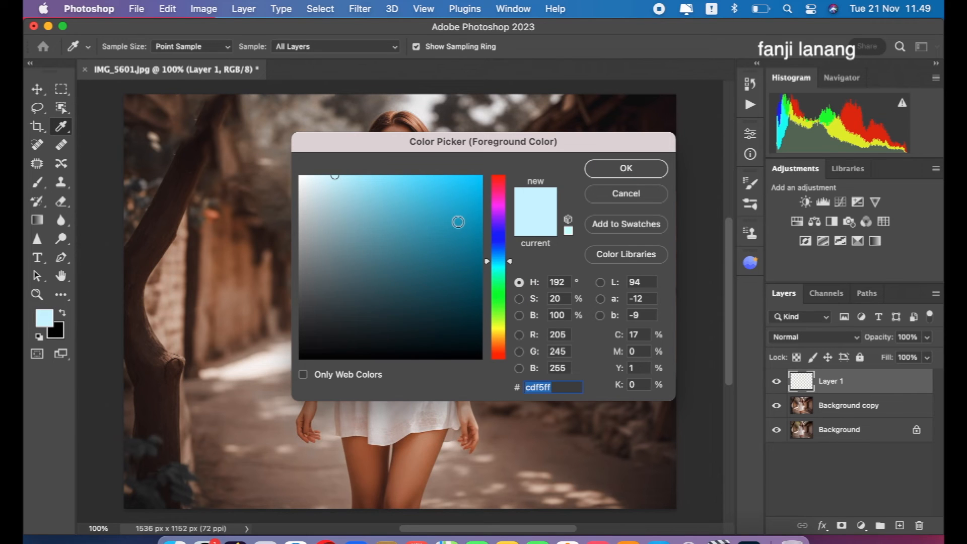
left_click(626, 169)
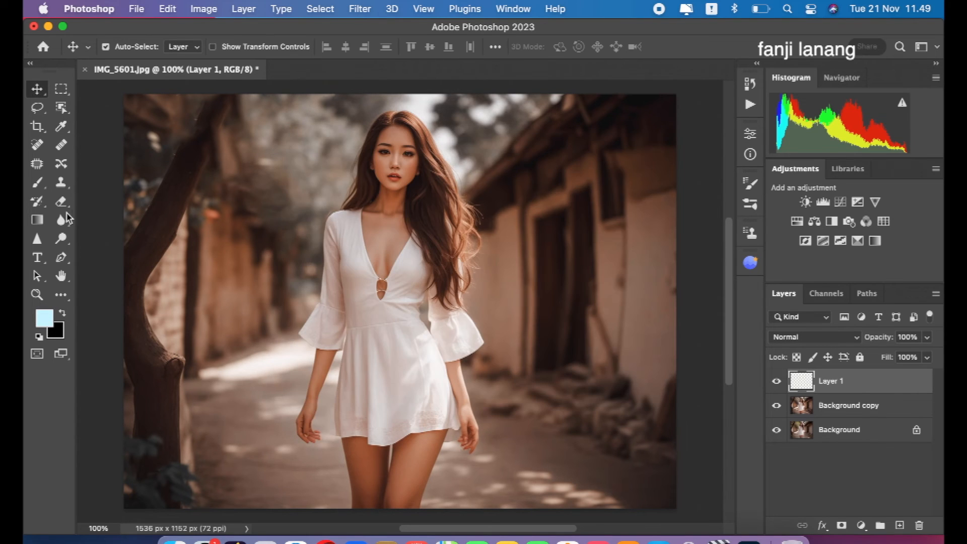
Step: Draw a radial Foreground to Transparent gradient from above the photo's top edge down beside the woman's head, and set its layer to Screen blending
left_click(39, 221)
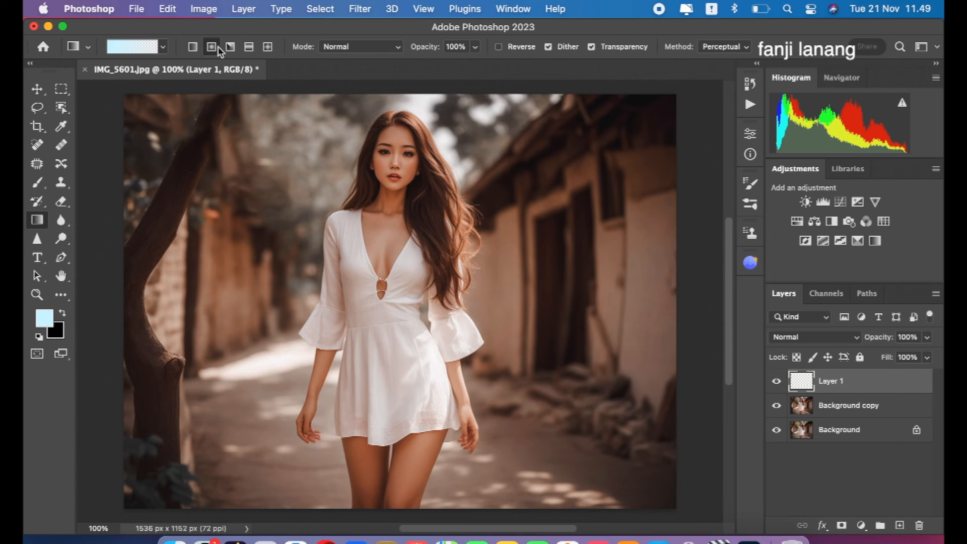
left_click(134, 47)
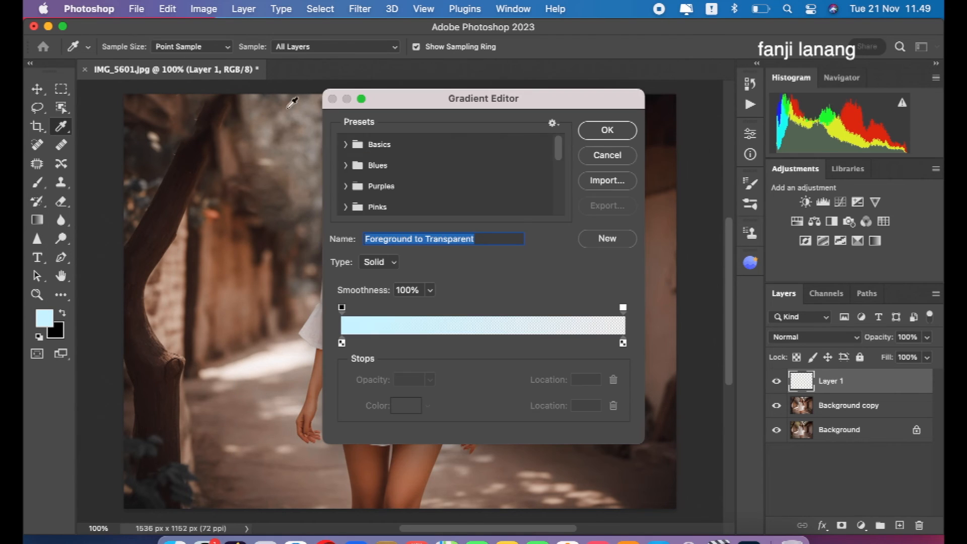
left_click(605, 157)
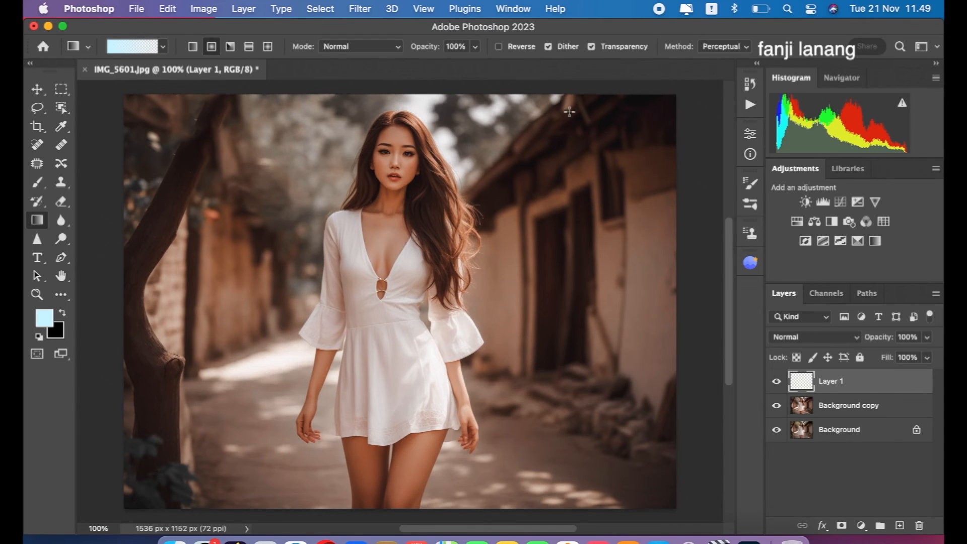
key("super+minus")
left_click_drag(438, 127, 422, 224)
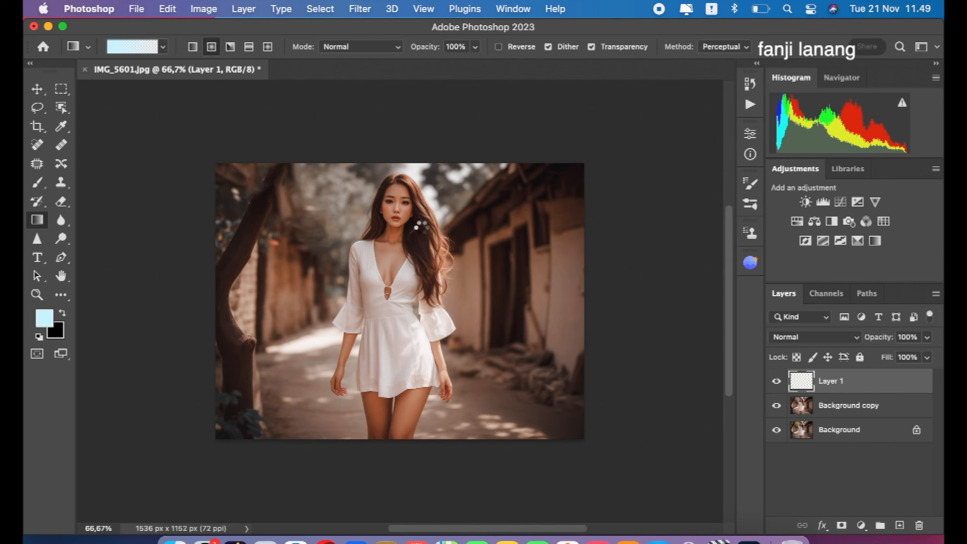
left_click(818, 337)
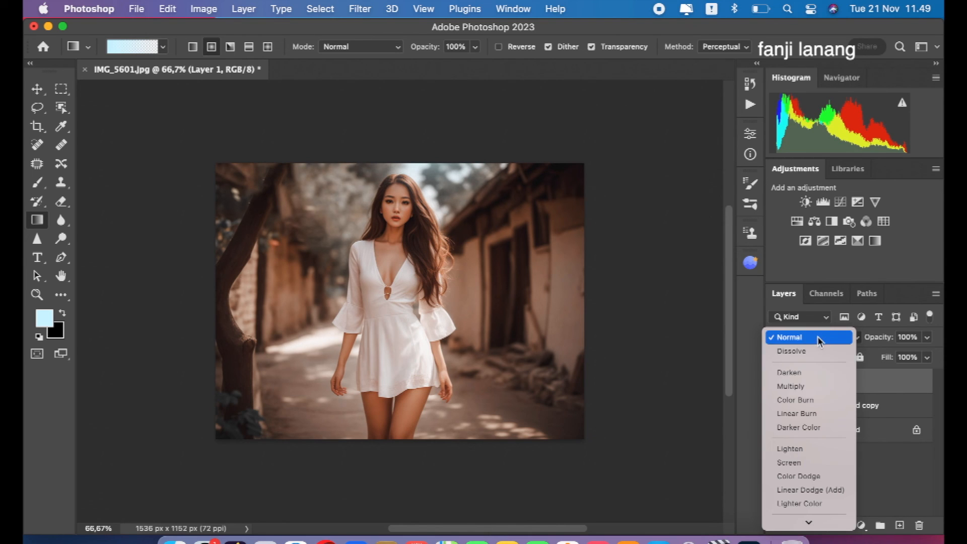
left_click(798, 462)
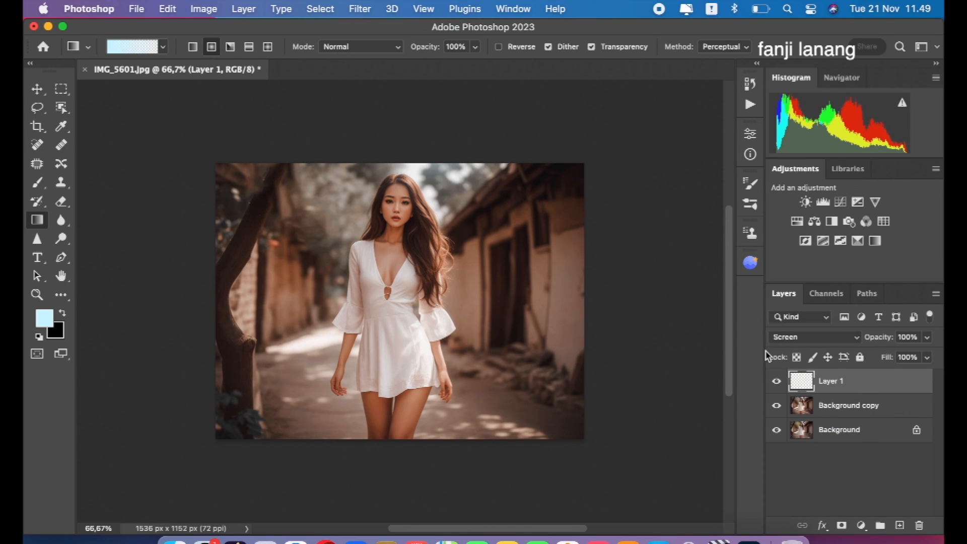
Step: Add a Curves adjustment layer with an RGB midtone point at input 126, output 140 and the black point at input 9, output 0
left_click(421, 10)
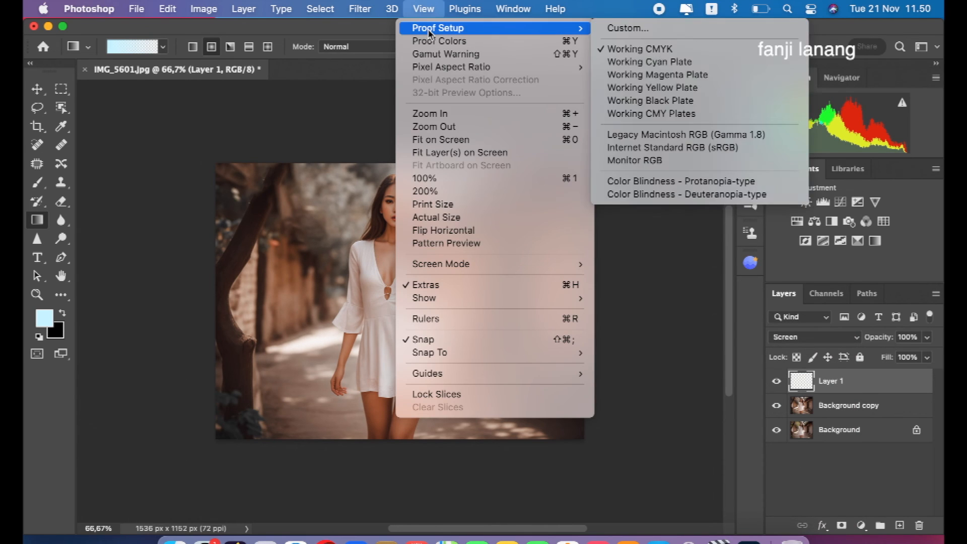
left_click(449, 143)
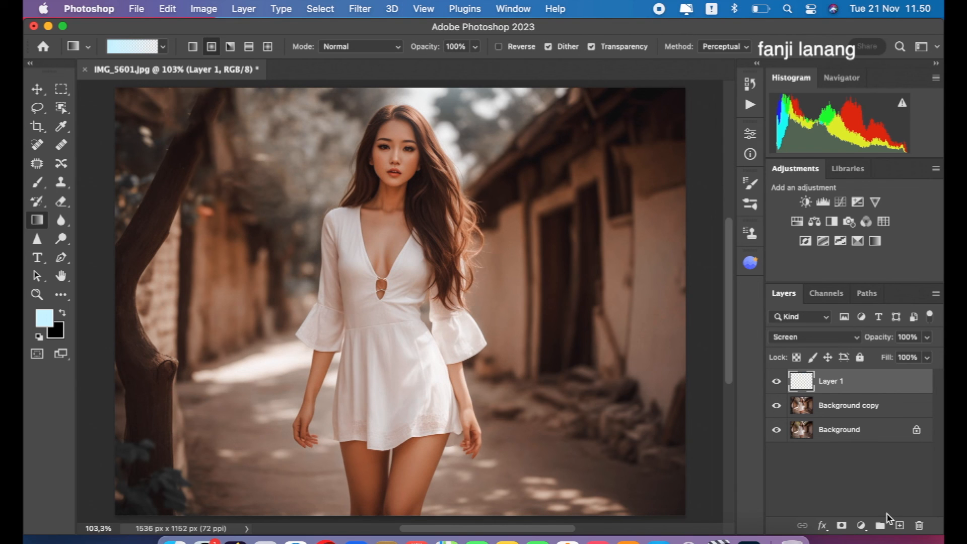
left_click(861, 525)
left_click(899, 282)
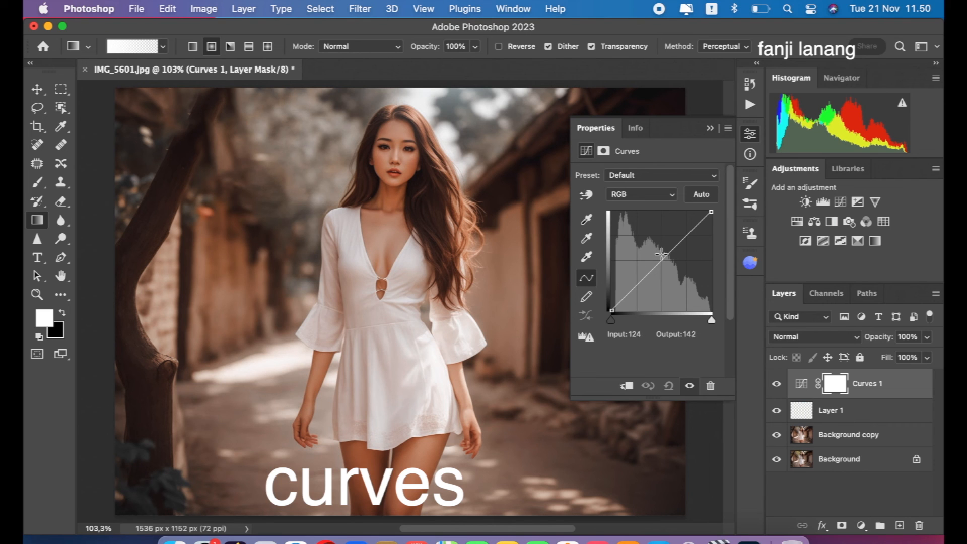
left_click(661, 254)
left_click_drag(661, 254, 661, 256)
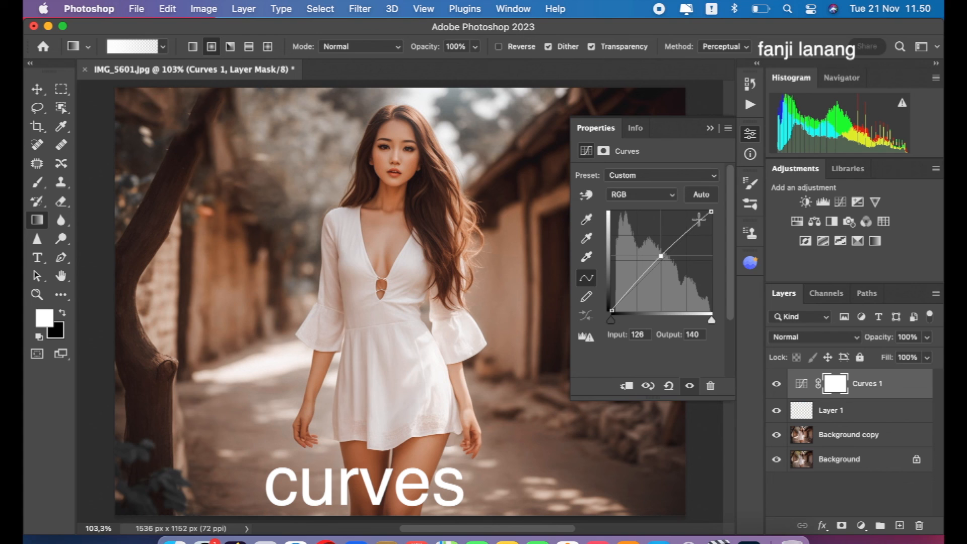
left_click_drag(611, 312, 614, 315)
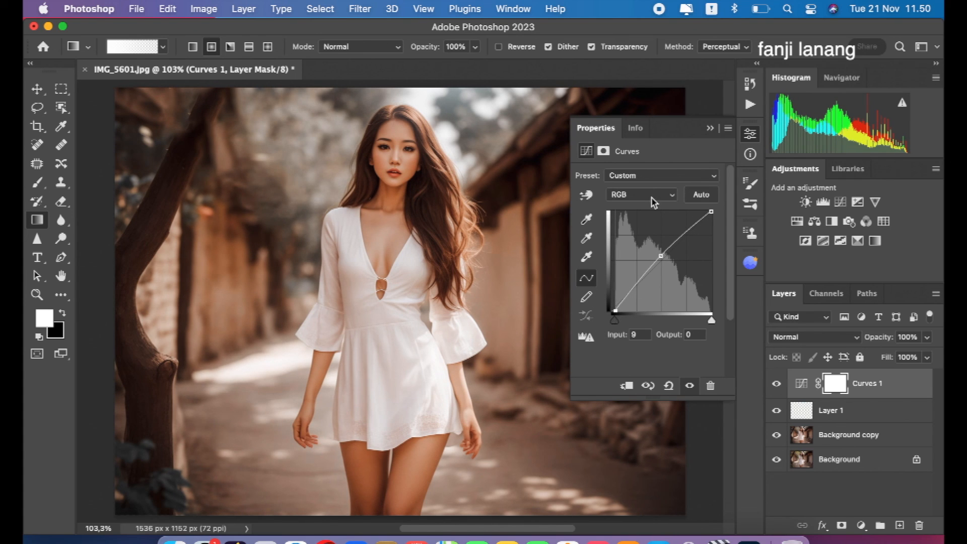
left_click(709, 130)
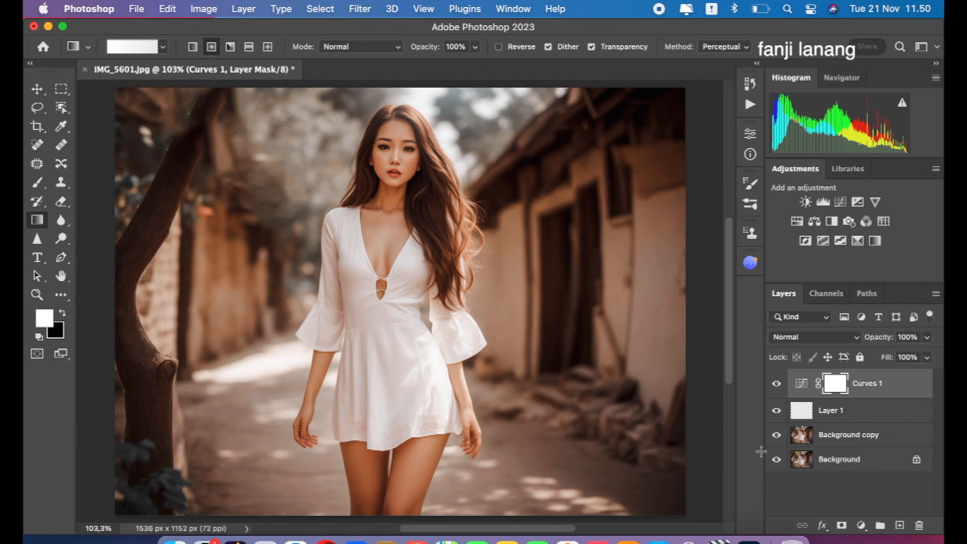
Step: Compare the edit with the original by hiding the layers above the background and showing them again
left_click(775, 383)
left_click(776, 410)
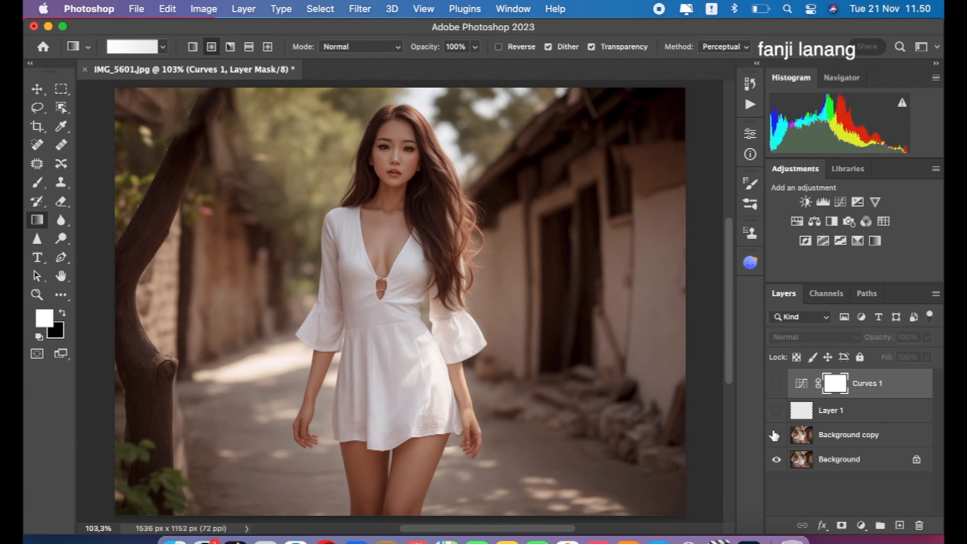
left_click(776, 434)
left_click(776, 409)
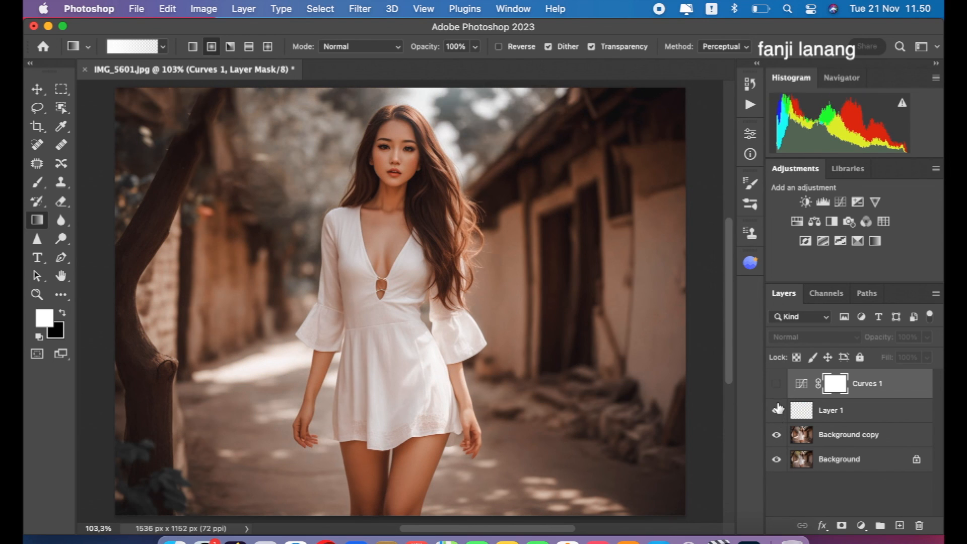
left_click(780, 383)
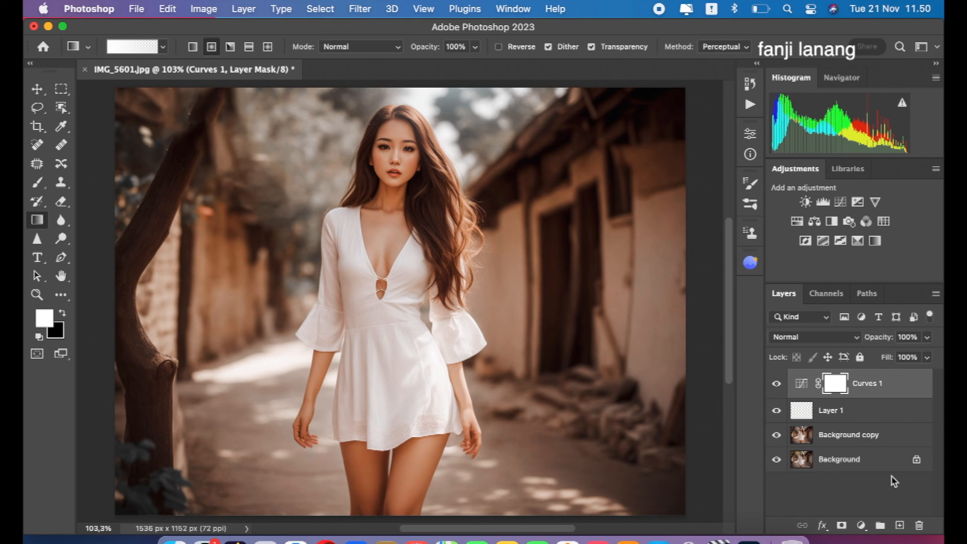